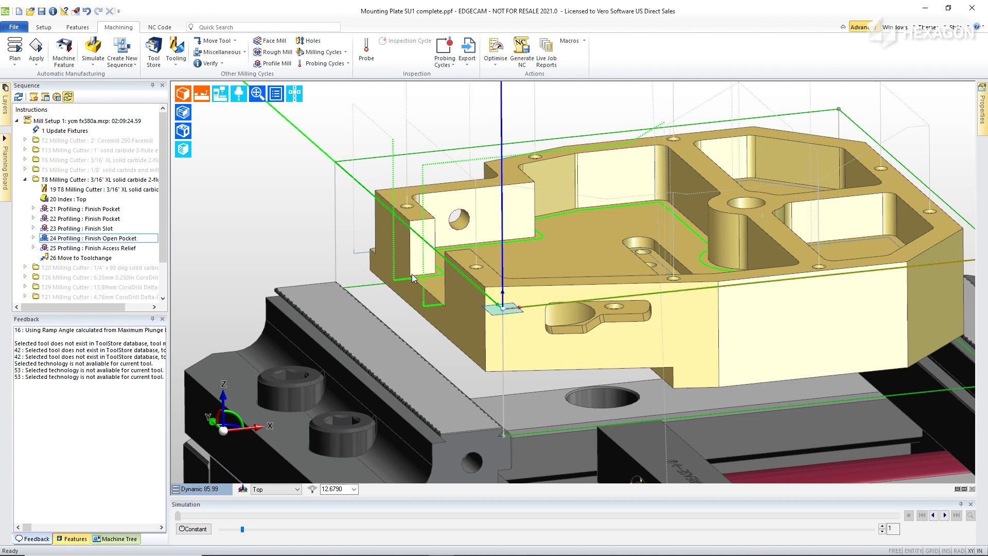
Step: Open the Start/End settings of profiling operation 24, Finish Open Pocket, for editing and move the dialog clear of the toolpath
click(53, 240)
double_click(53, 239)
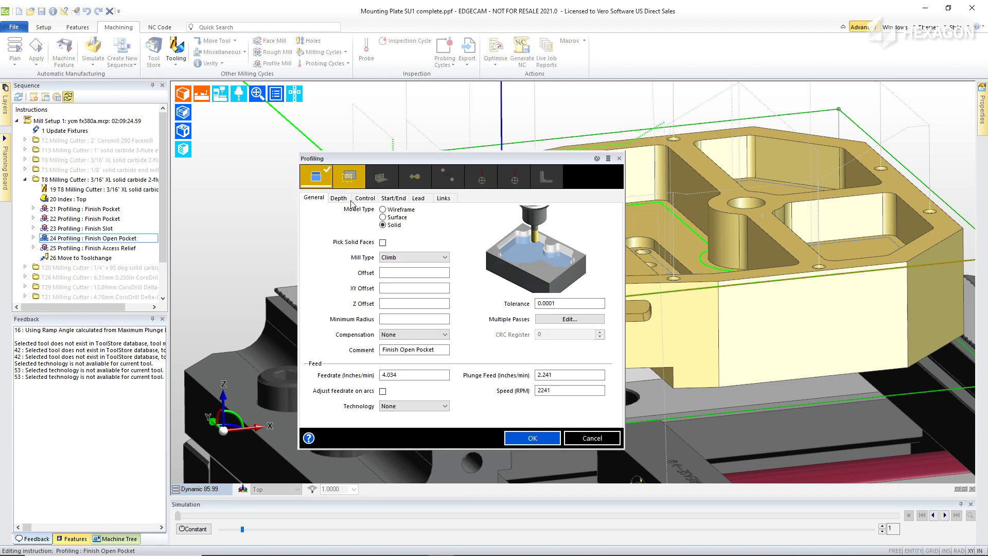
click(393, 198)
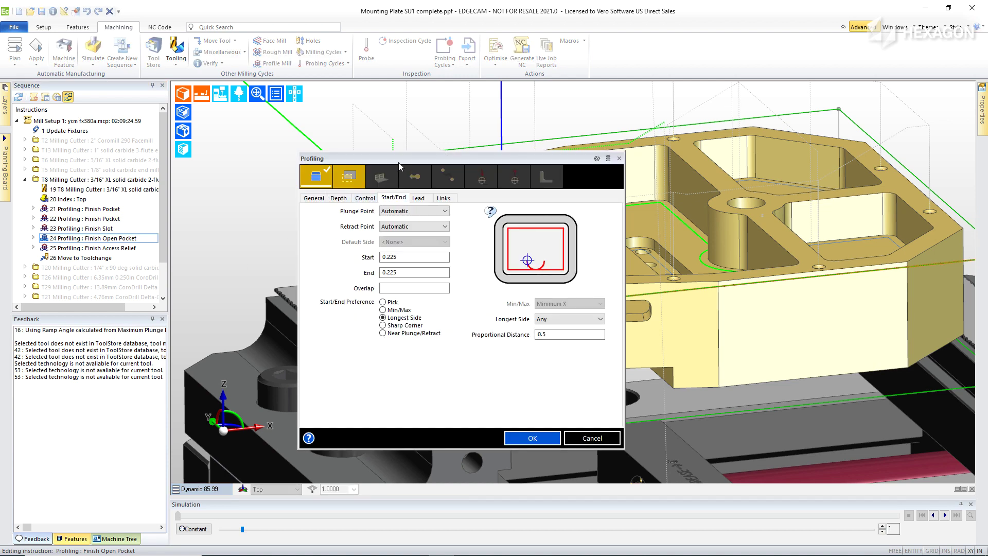
drag(400, 161, 126, 74)
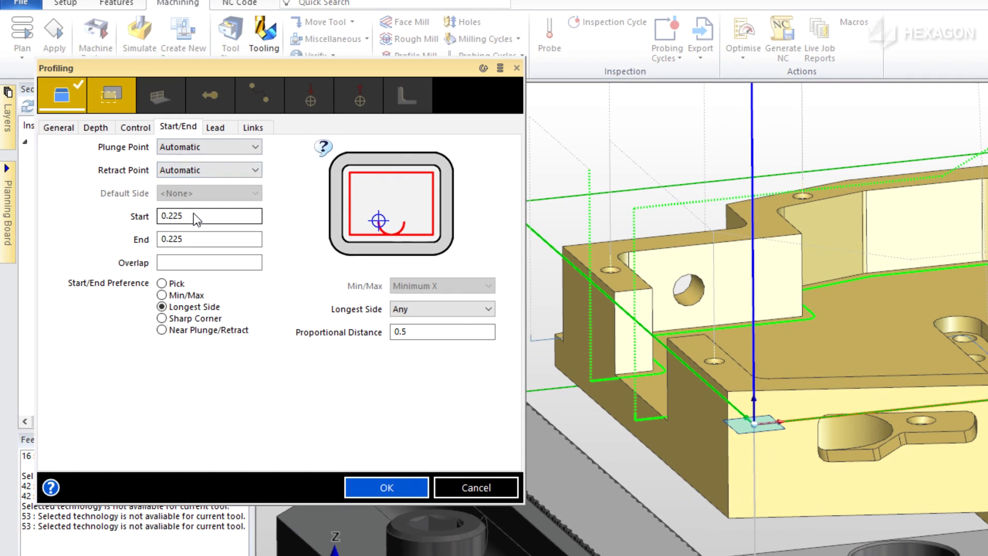
click(196, 216)
click(196, 239)
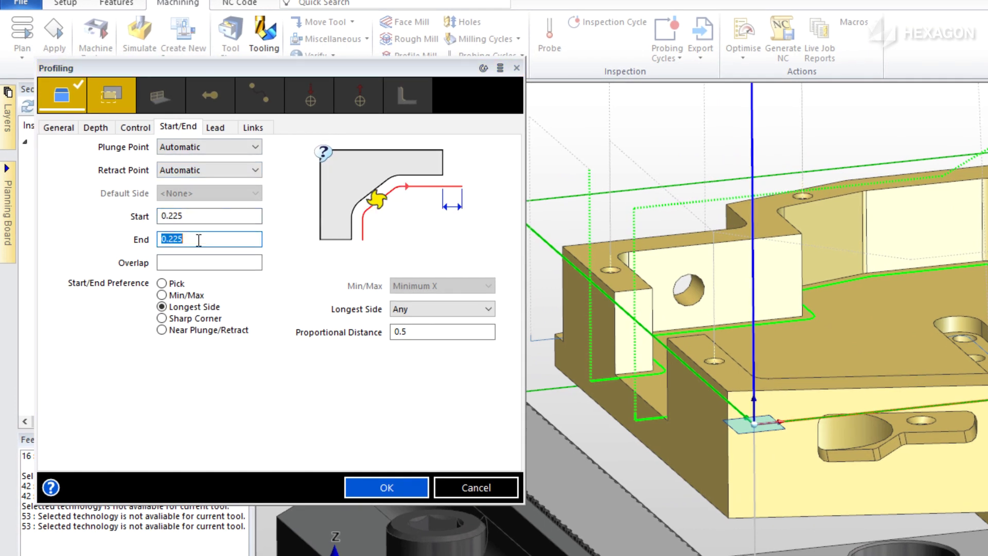
click(195, 262)
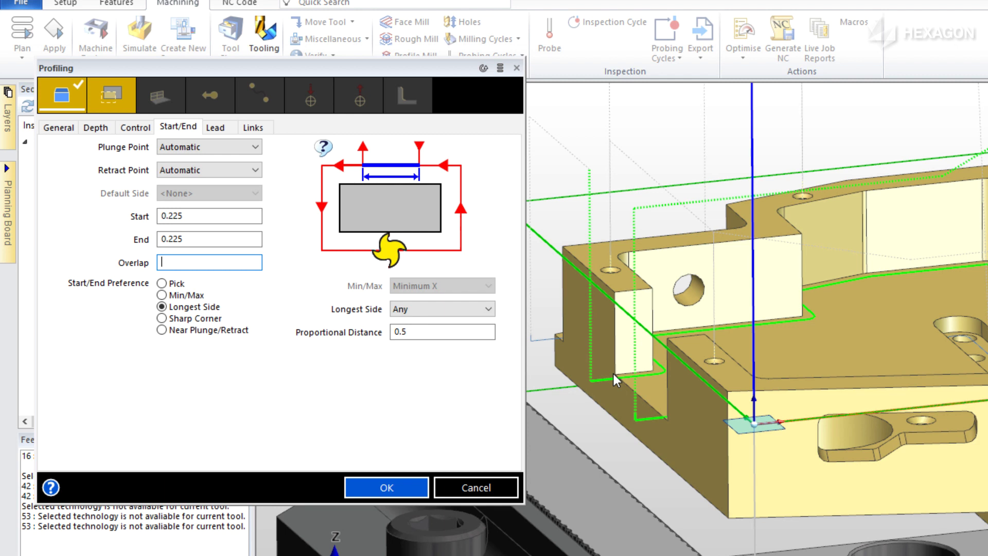
Step: Set the Start extension to the fraction 3/16
double_click(206, 213)
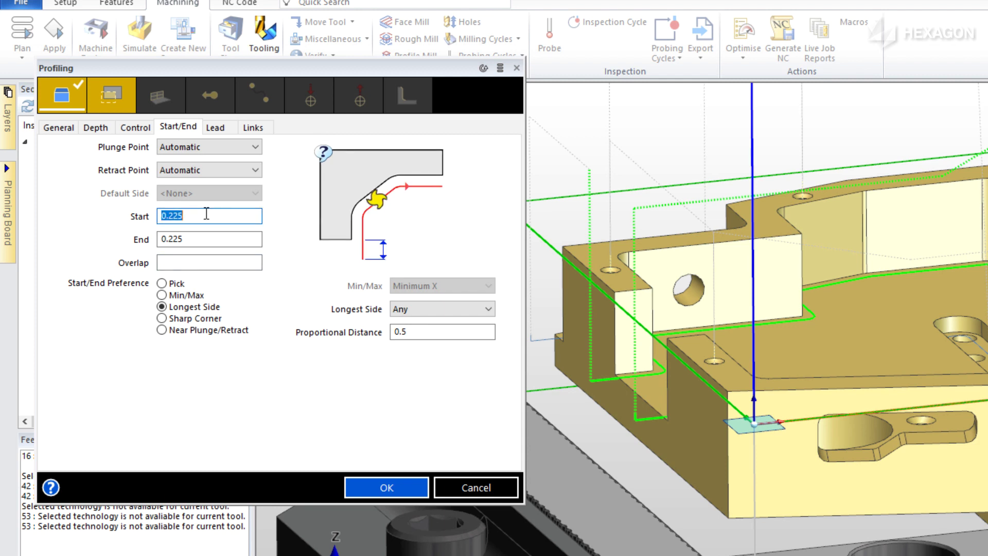
text(3/16)
key(Tab)
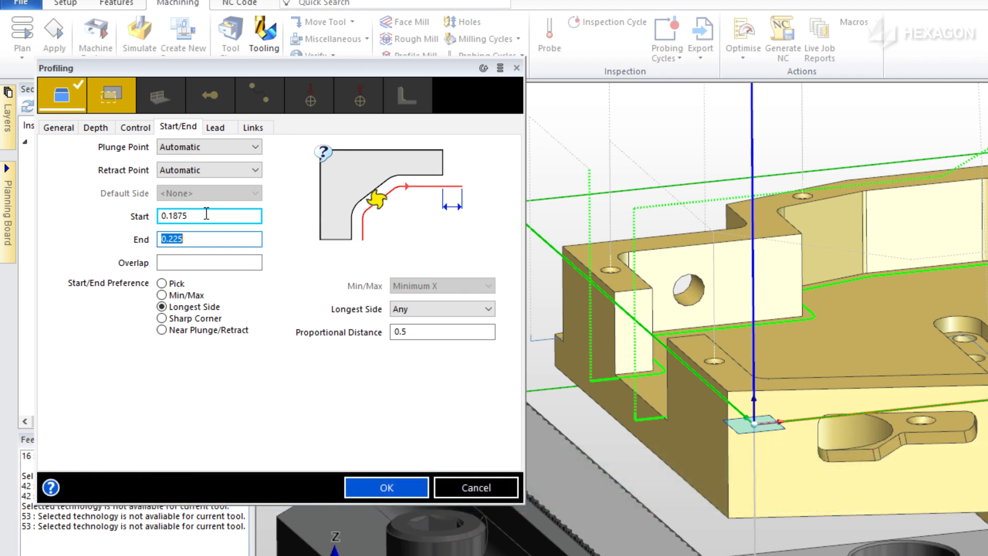
Step: Extend the Start value into the formula ((3/16)/2)+0.1, using half the cutter diameter plus a clearance
click(207, 215)
text(3/16)
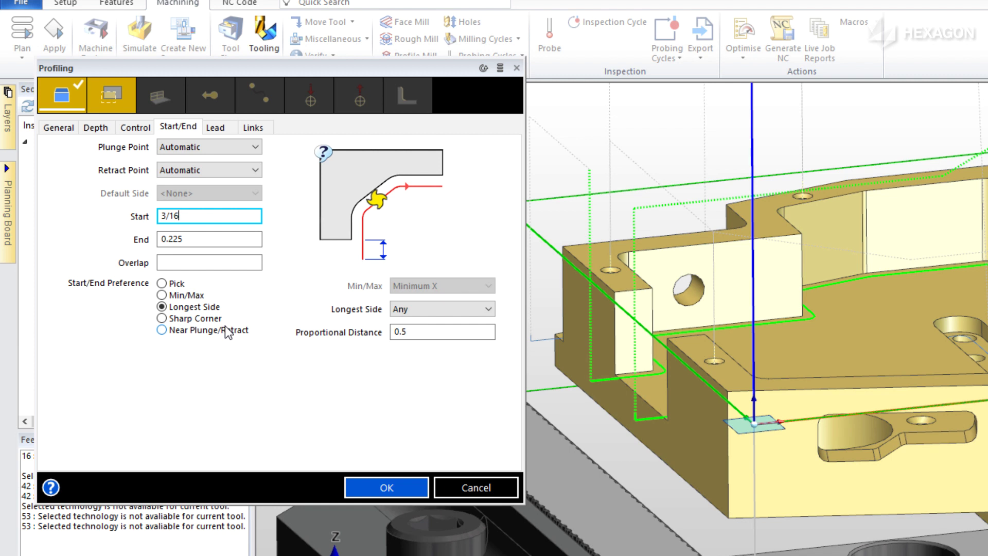
text()/2)
key(Home)
text(()
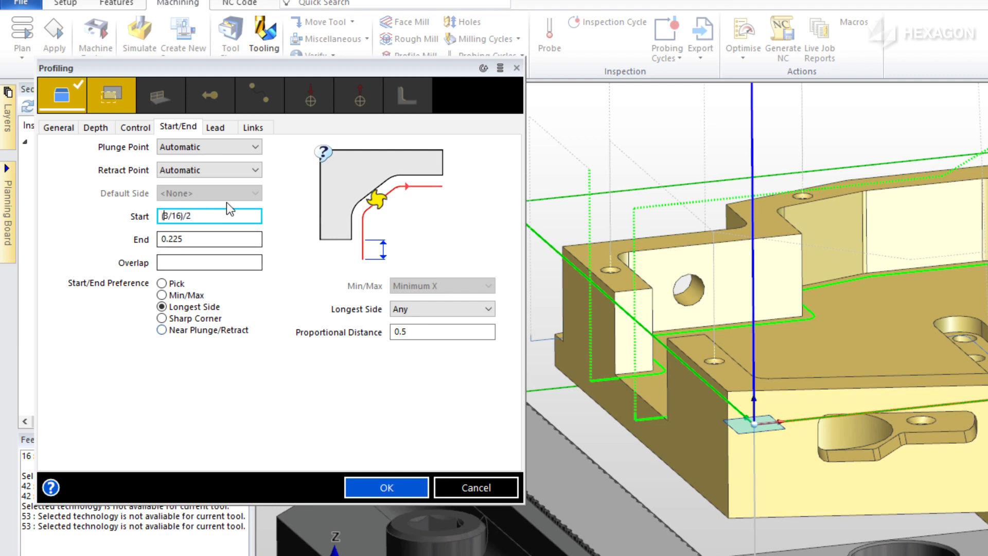
click(216, 215)
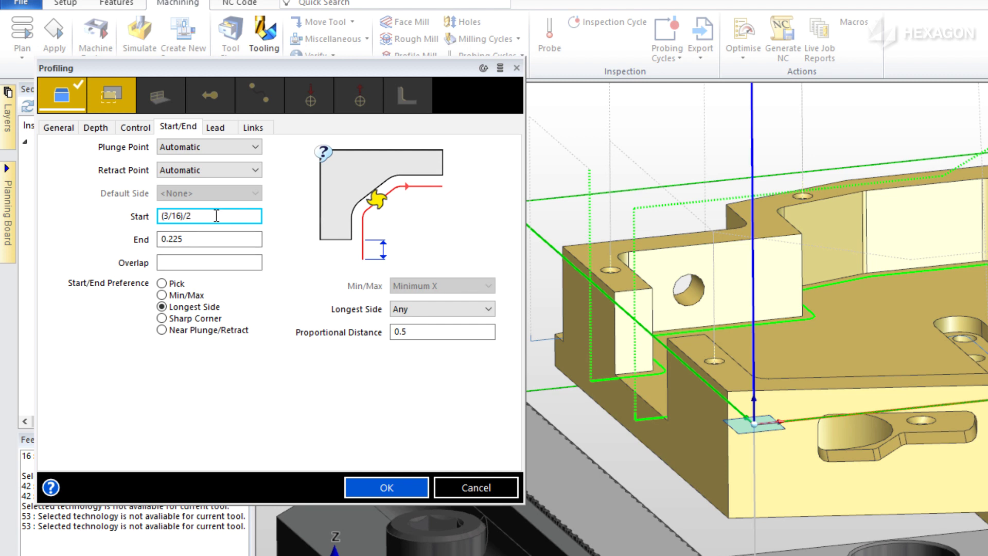
text())
key(Home)
text(()
key(End)
text(+0.)
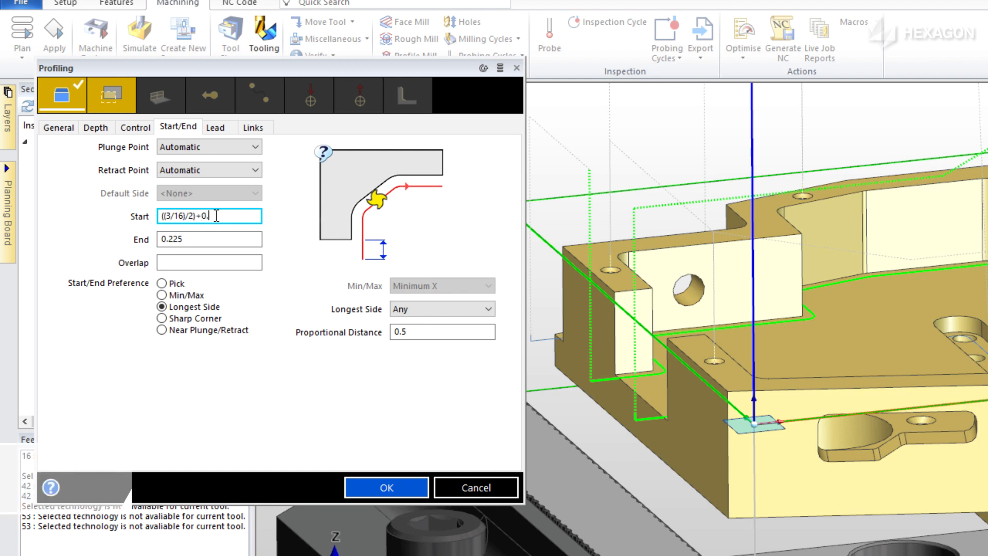
text(1)
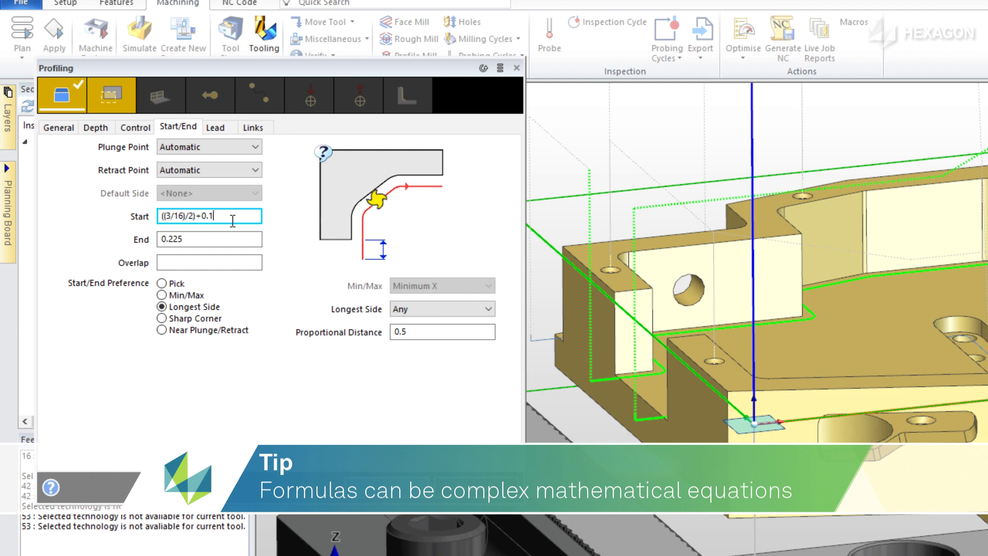
key(Tab)
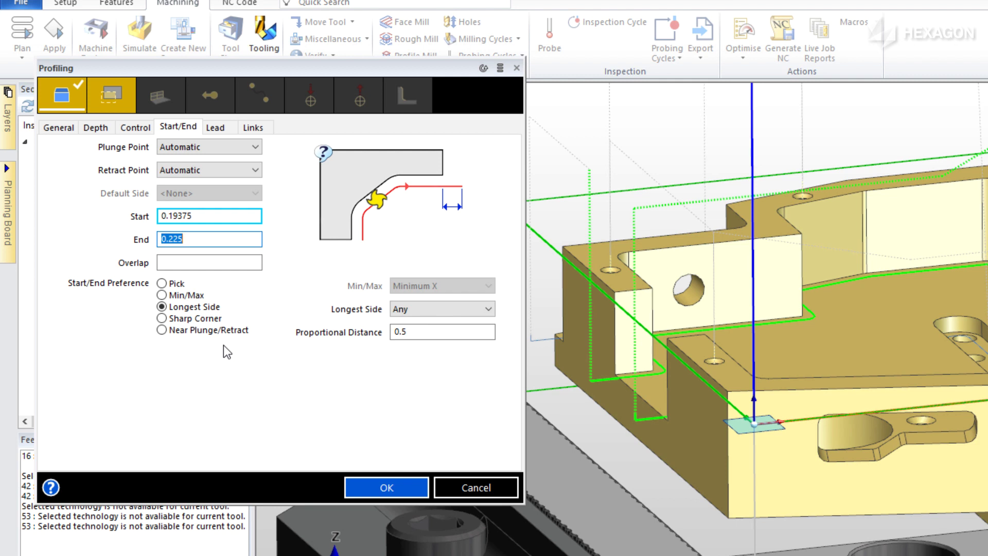
Step: Copy the Start formula ((3/16)/2)+0.1 into the End value
click(179, 223)
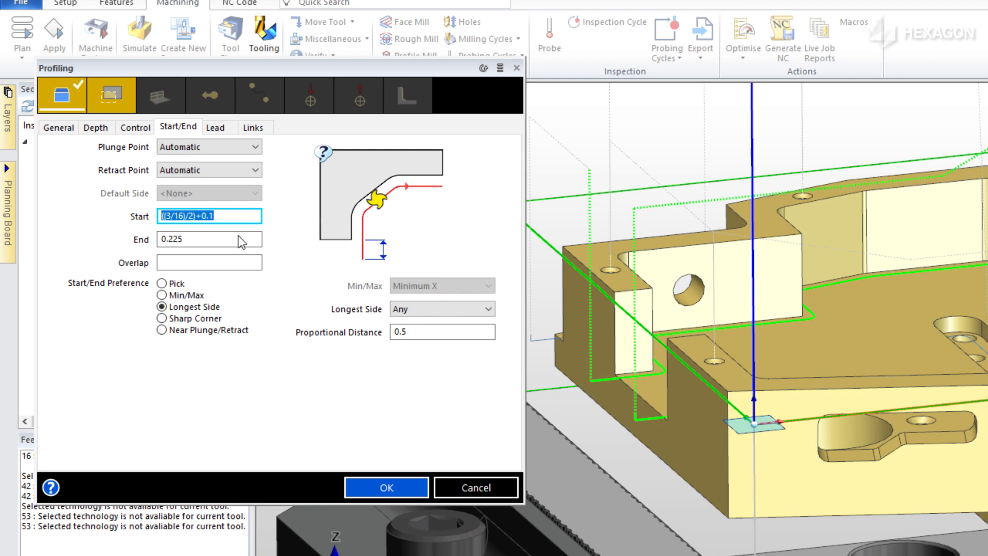
click(237, 215)
drag(227, 215, 158, 215)
right_click(182, 214)
click(206, 259)
double_click(197, 240)
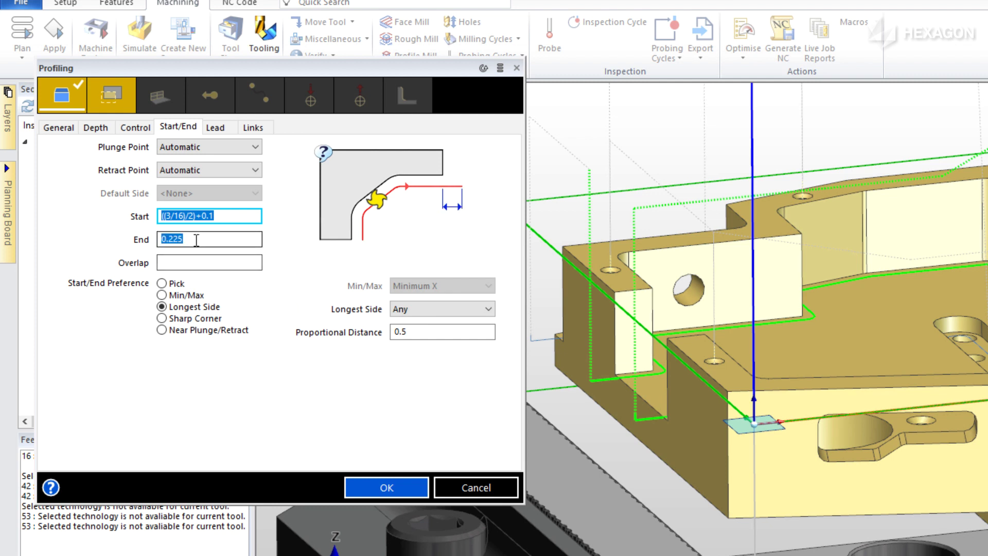
right_click(196, 240)
click(232, 307)
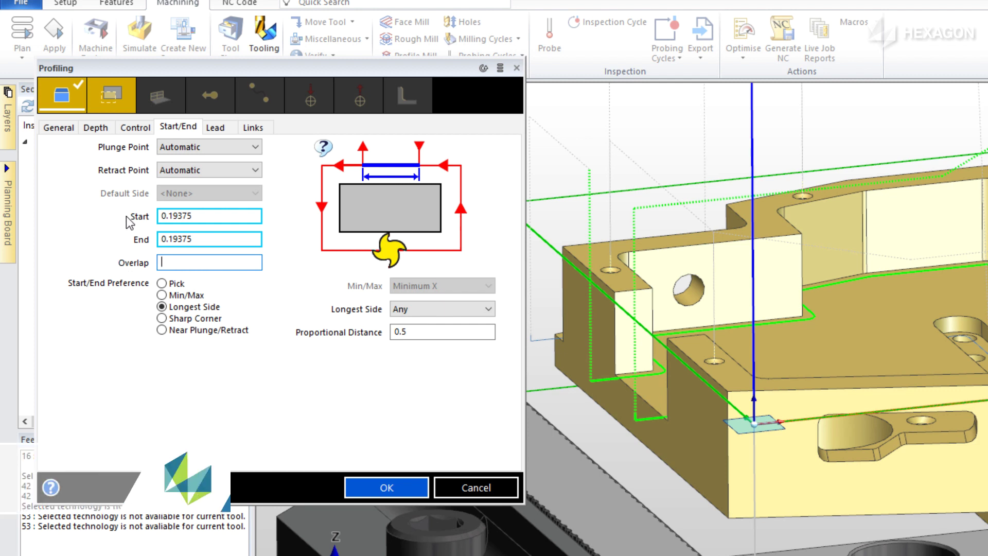
Step: Replace the End value with the formula Command.Start so that it follows the Start value
mouse_move(137, 222)
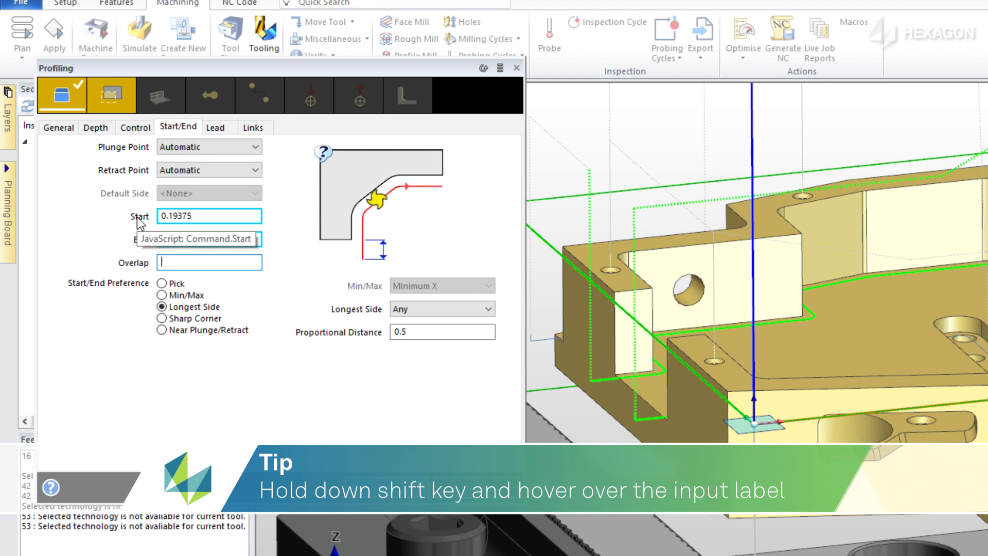
click(211, 237)
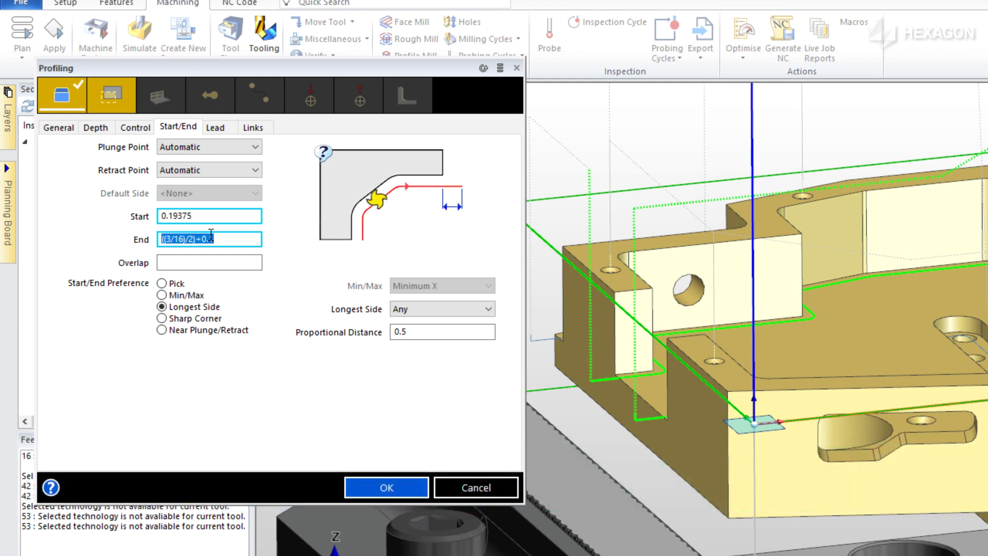
key(BackSpace)
text(Command.)
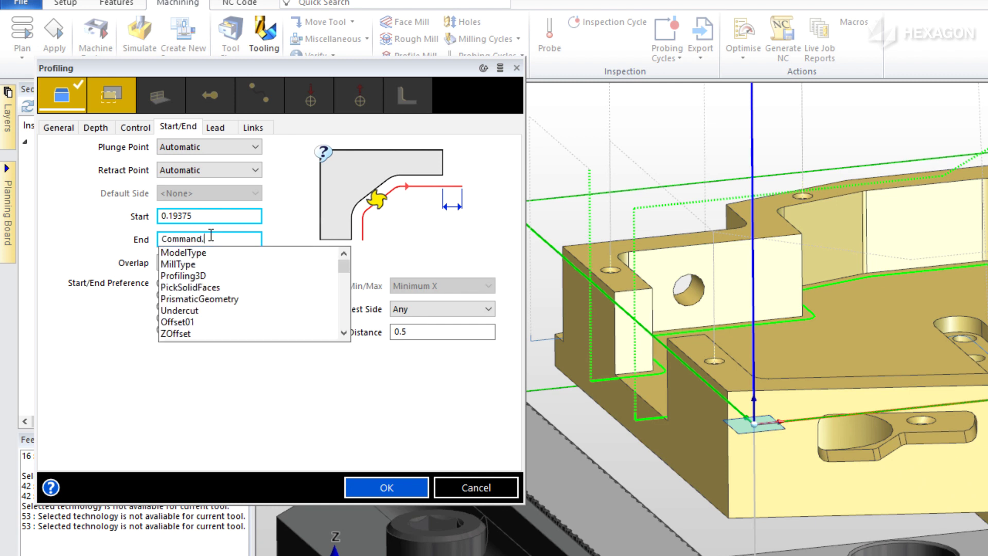
text(Sta)
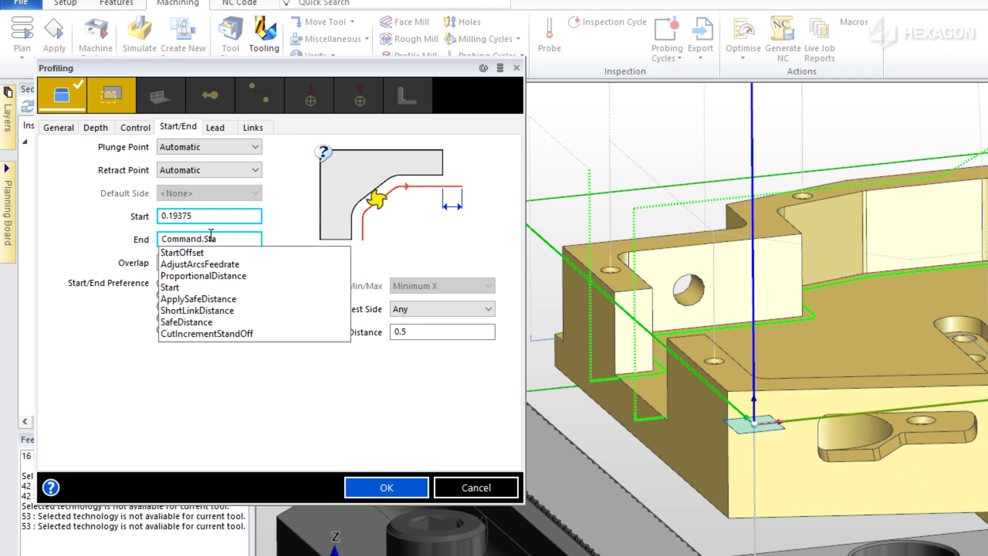
click(171, 289)
key(Tab)
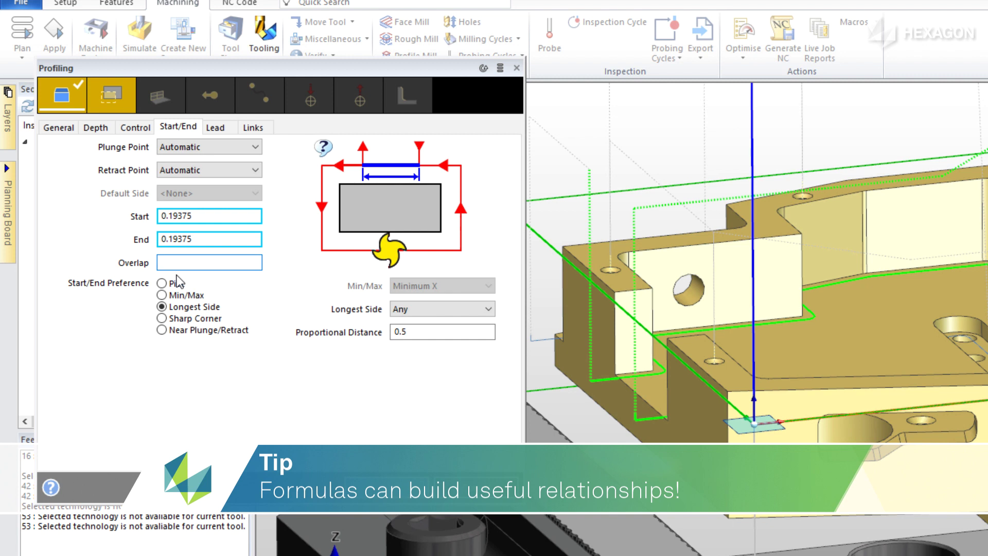
Step: Change the Start formula to ((3/16)/2)+0.125 and apply it to the linked End value
click(210, 215)
click(230, 216)
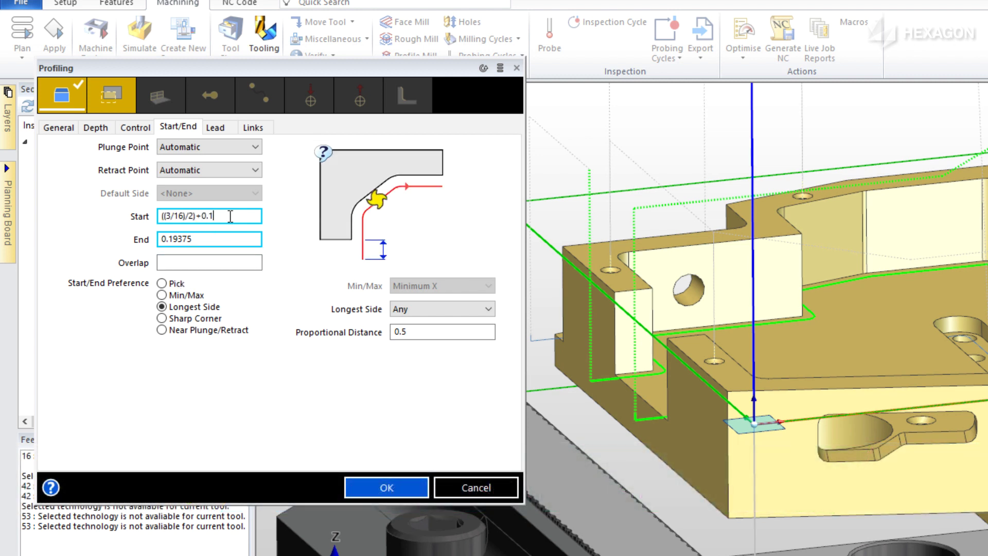
text(25)
key(Tab)
key(Tab)
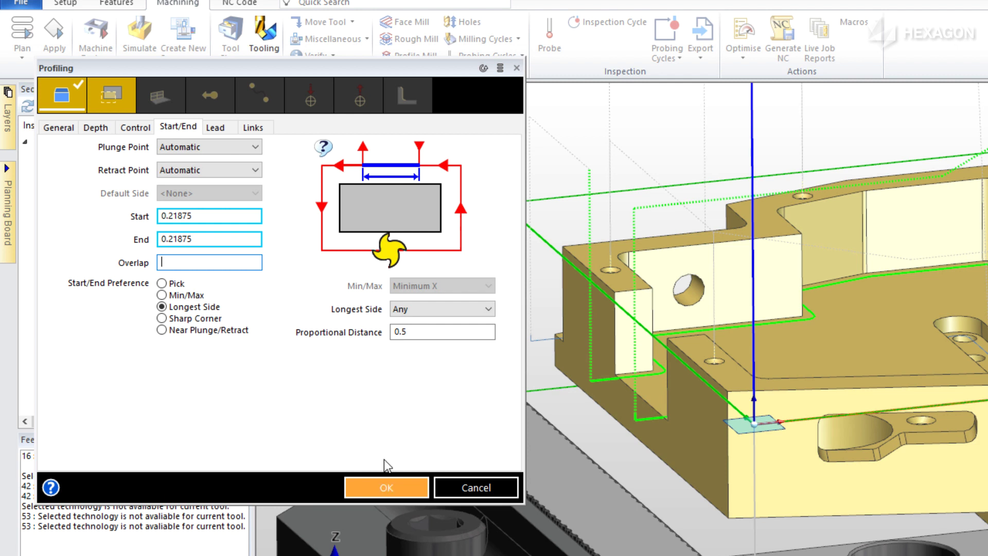
double_click(184, 215)
key(ctrl+v)
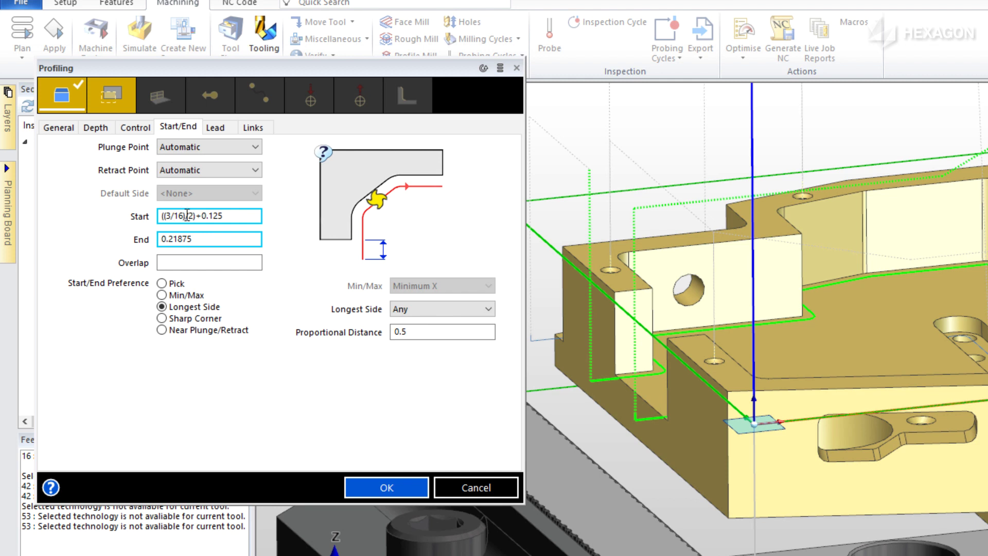
Step: Enter the variable Tool.Diameter as the Overlap value, and cut it back out of the field
click(190, 262)
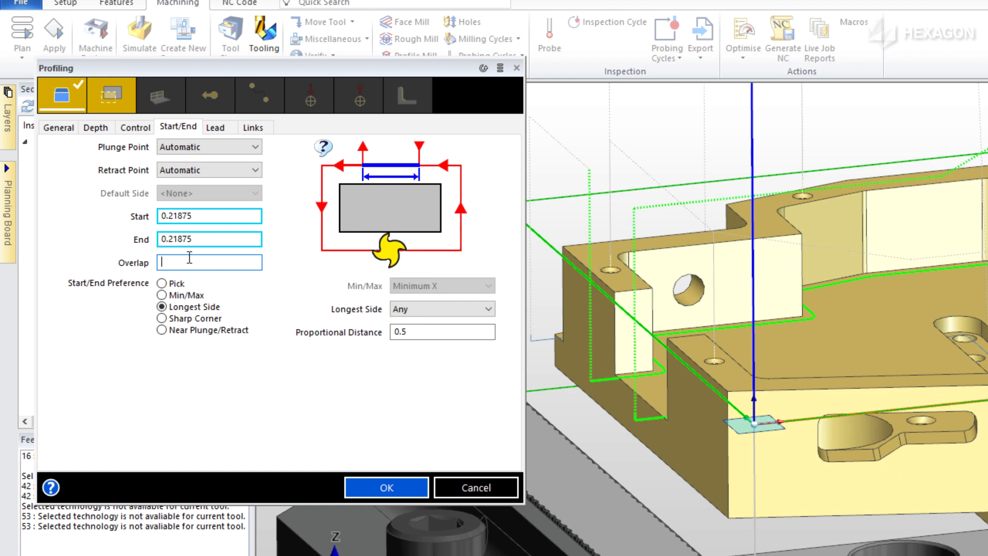
text(Tool.)
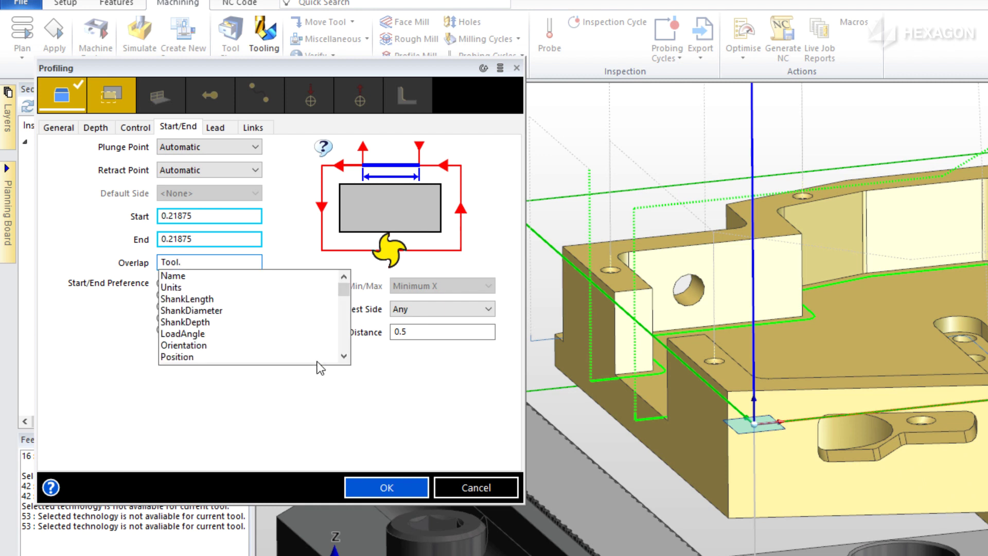
text(Diam)
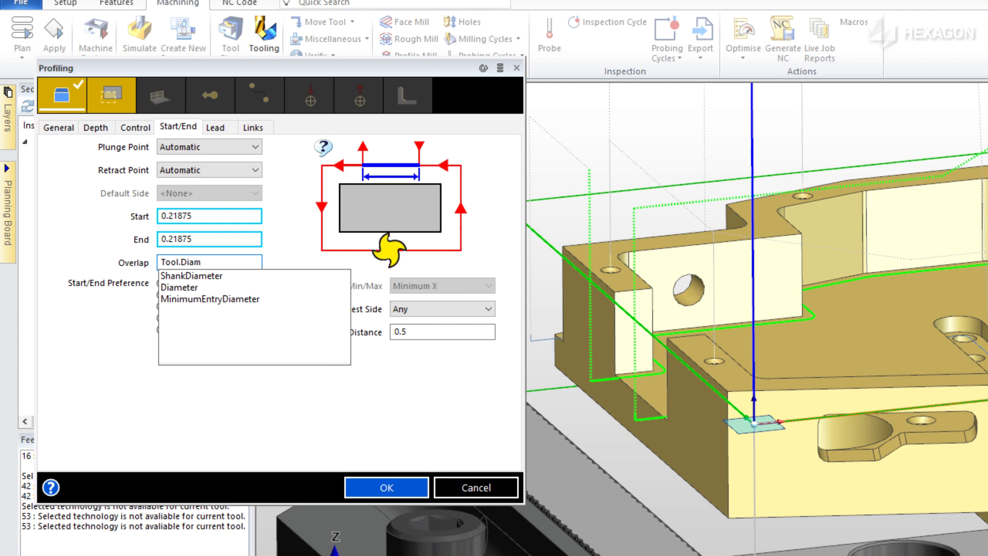
double_click(191, 287)
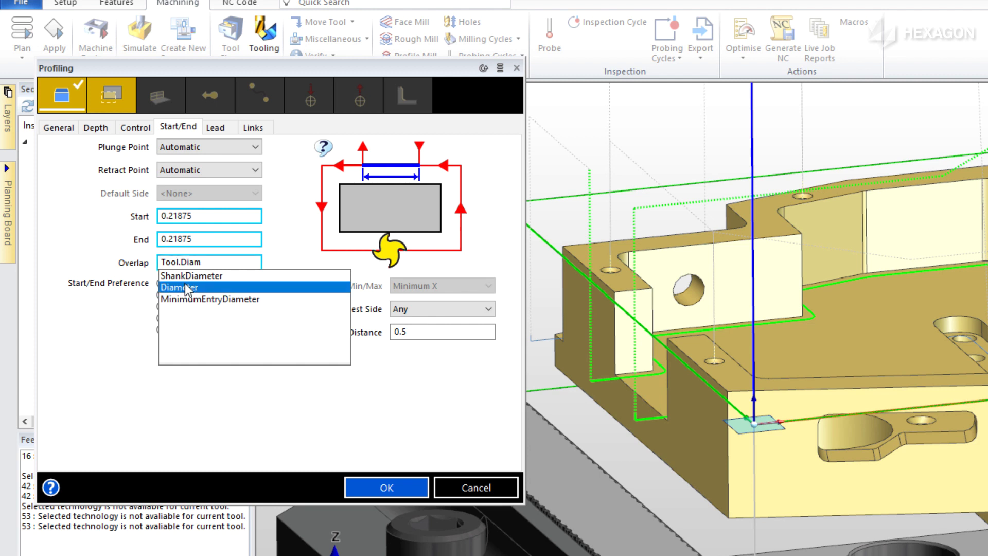
double_click(220, 262)
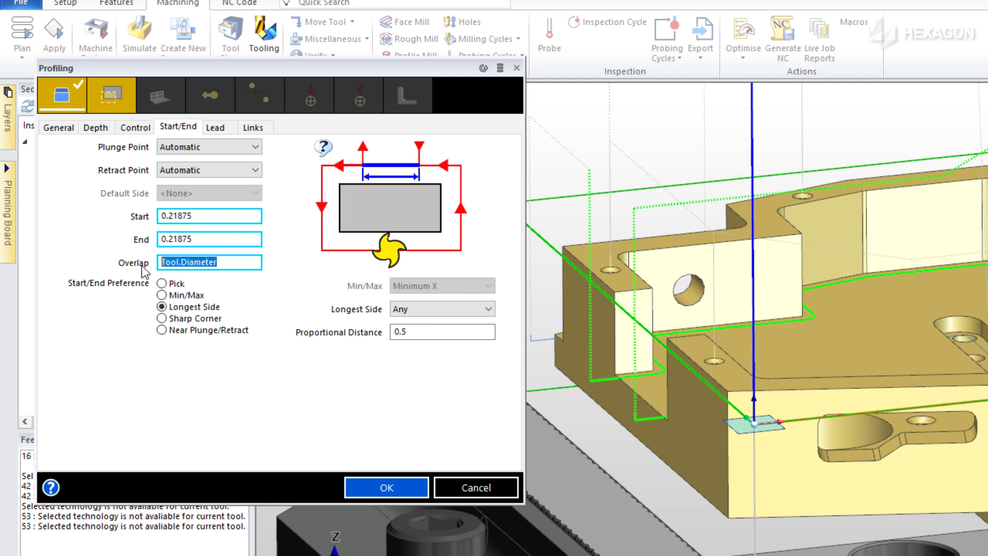
right_click(188, 262)
click(220, 294)
Step: Replace 3/16 with Tool.Diameter in the Start formula, giving ((Tool.Diameter)/2)+0.125, and accept the profiling changes
click(176, 216)
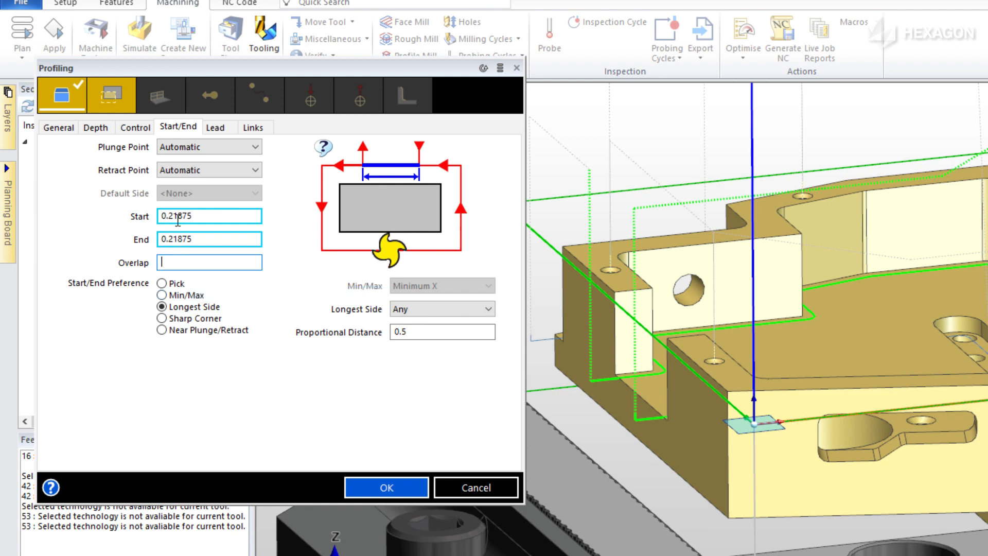
click(176, 216)
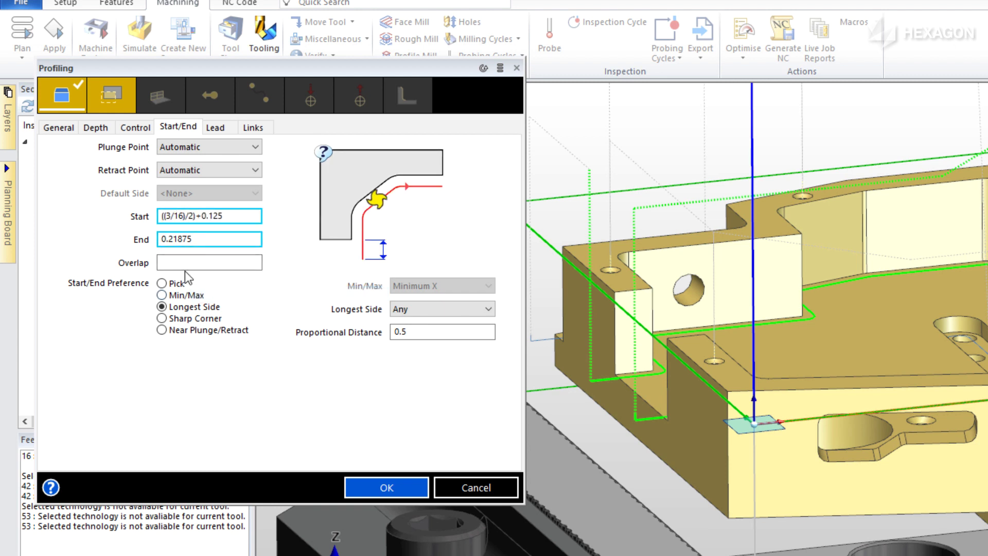
key(BackSpace)
key(BackSpace)
key(BackSpace)
key(BackSpace)
text(Tool.Diameter)
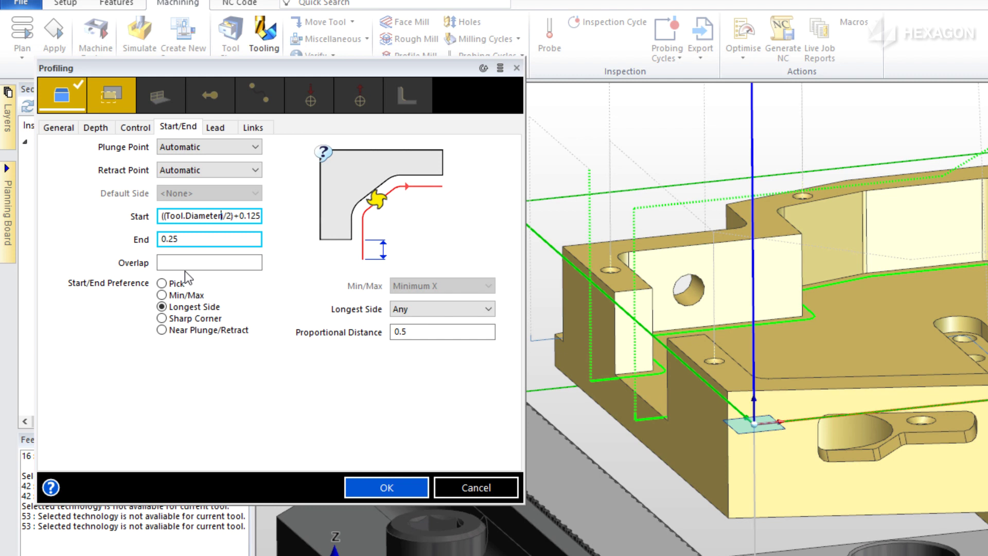
key(Tab)
key(Tab)
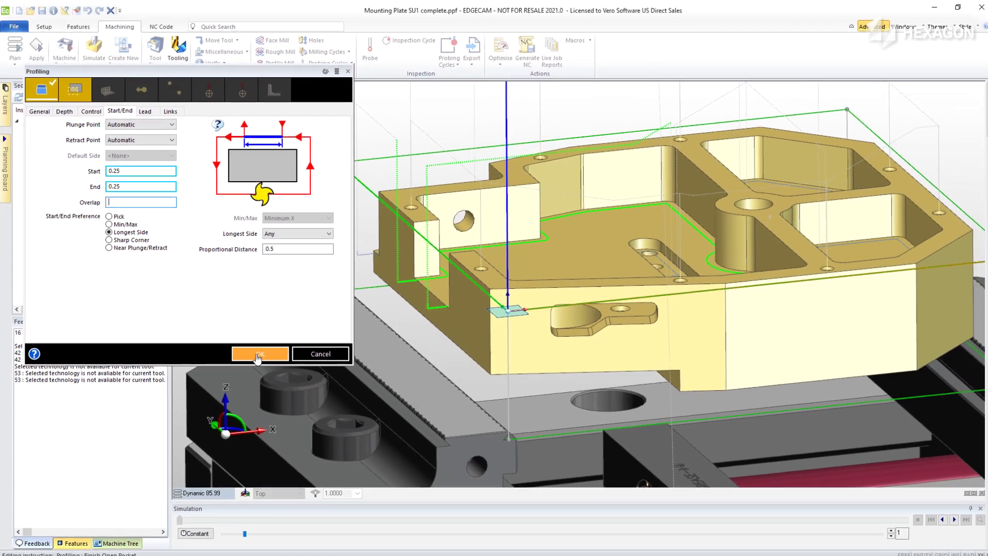
click(258, 356)
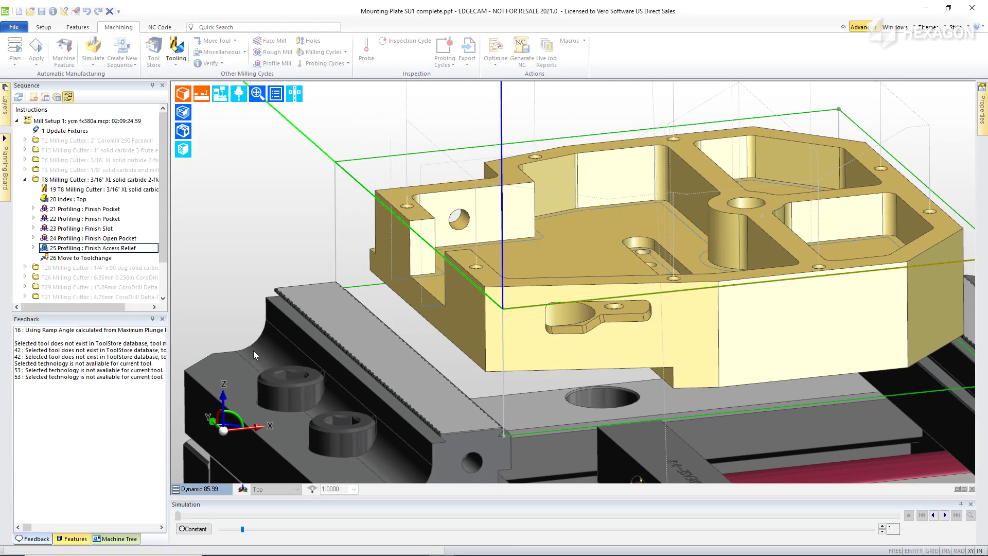
Step: Change the T8 3/16" XL end mill's diameter to a larger value to test the linked formulas, and redo the change
double_click(102, 188)
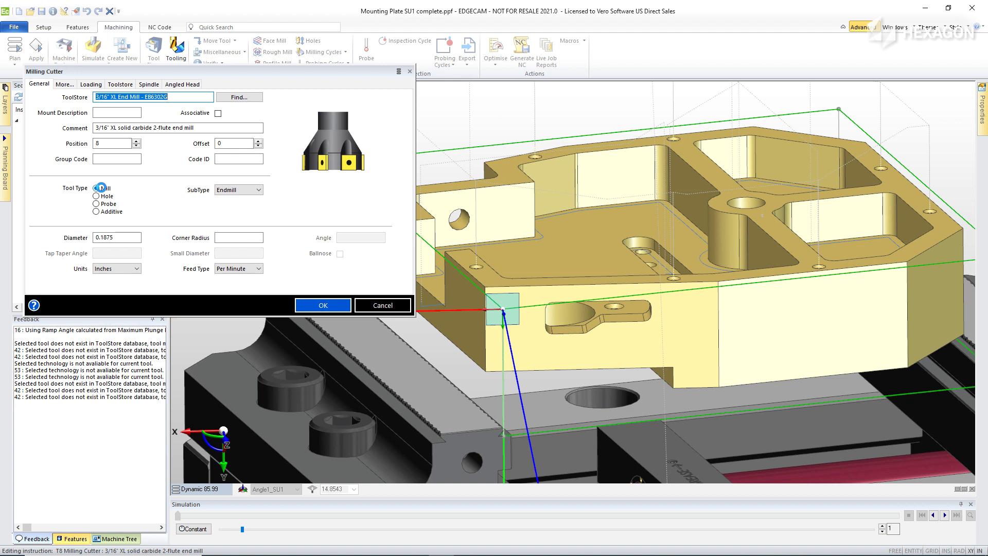
double_click(125, 235)
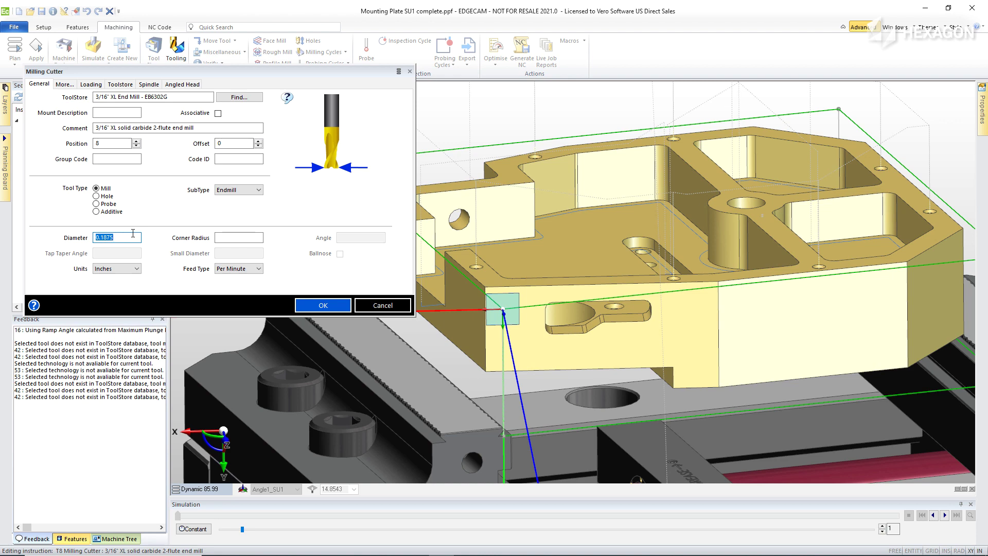
text(0.75)
key(Return)
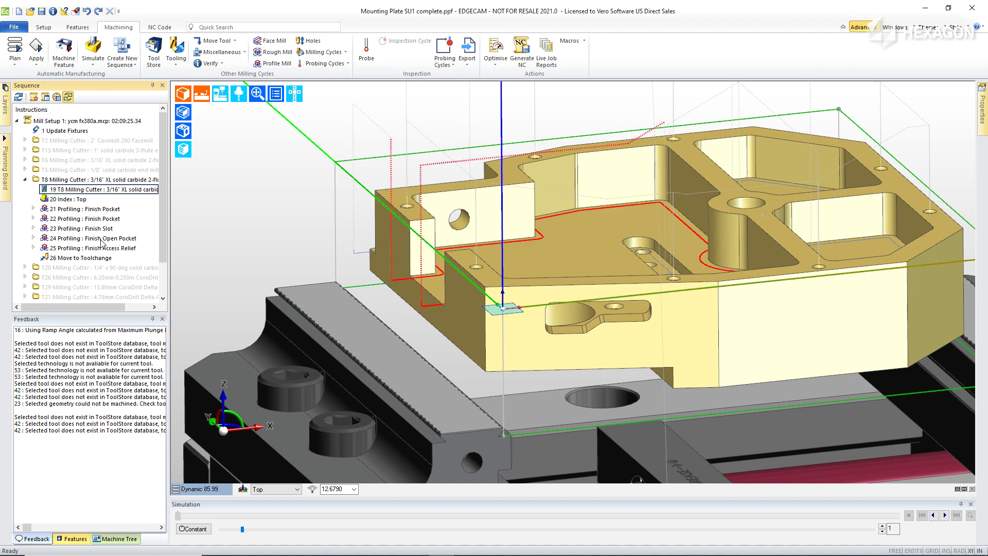
click(99, 10)
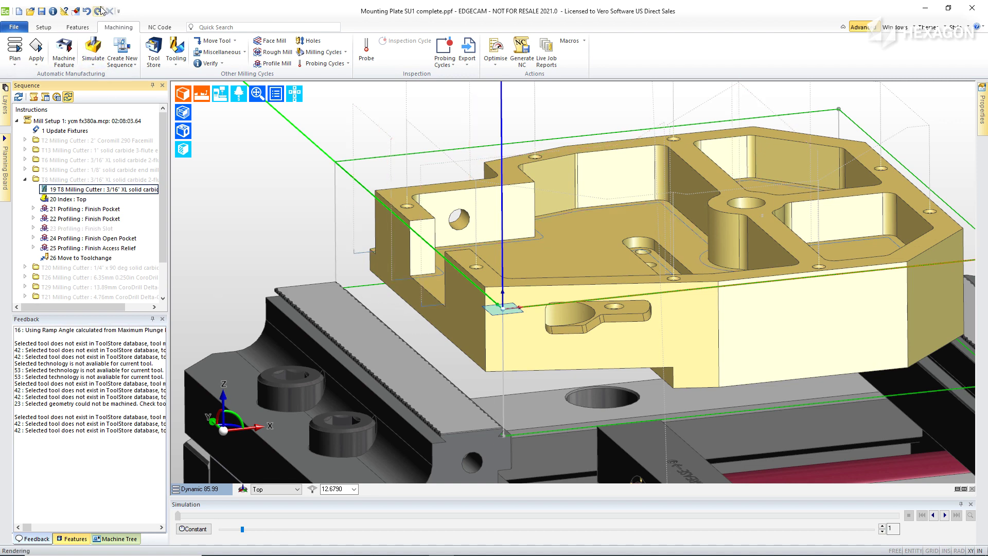
Step: Check the Start and End Extension values of the Finish Open Pocket cycle without editing them, and undo the tool diameter change
double_click(105, 240)
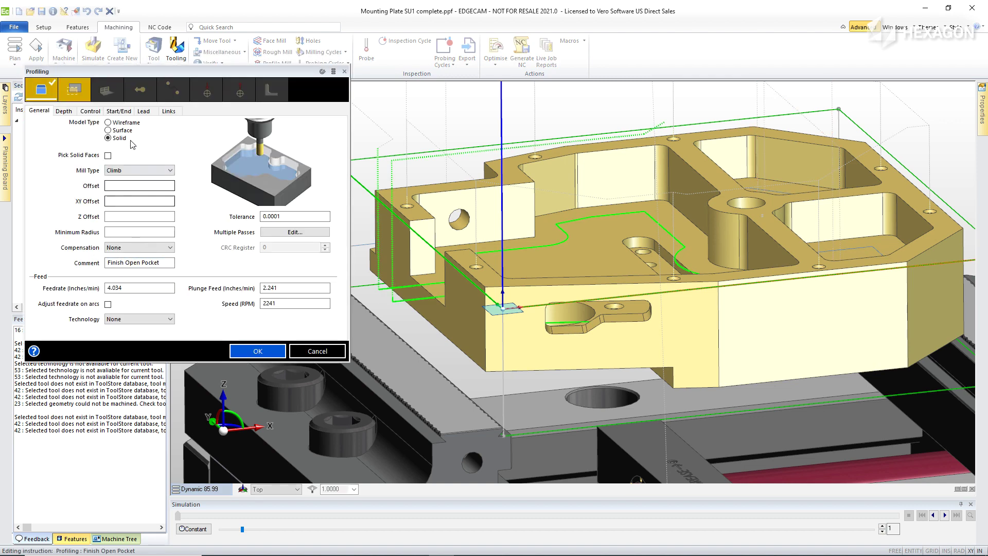
click(120, 110)
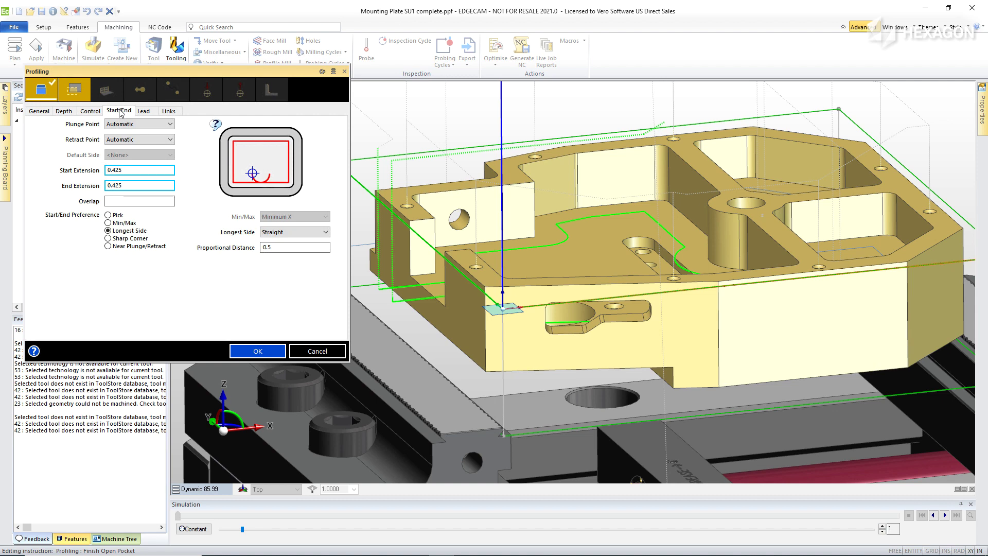
click(316, 352)
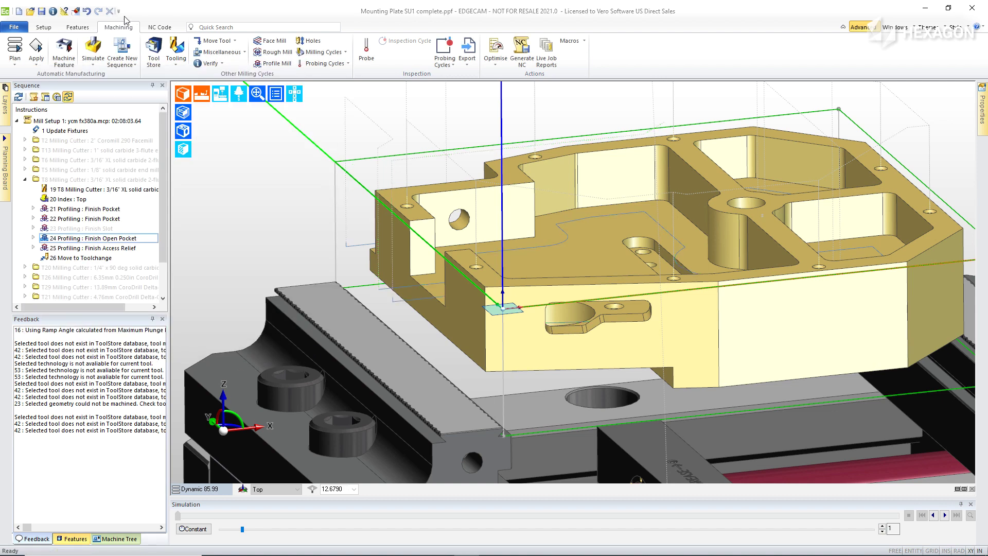
click(87, 11)
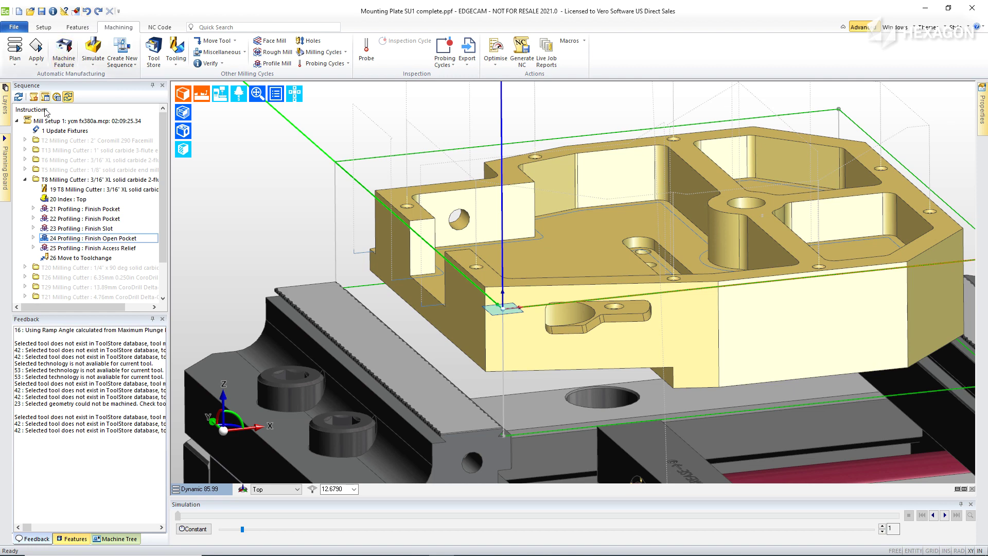
Step: Set the Cut Increment of the Hole : Drill cycle under the T23 3.17mm CoroDrill to the formula Tool.Diameter*2.5
click(25, 180)
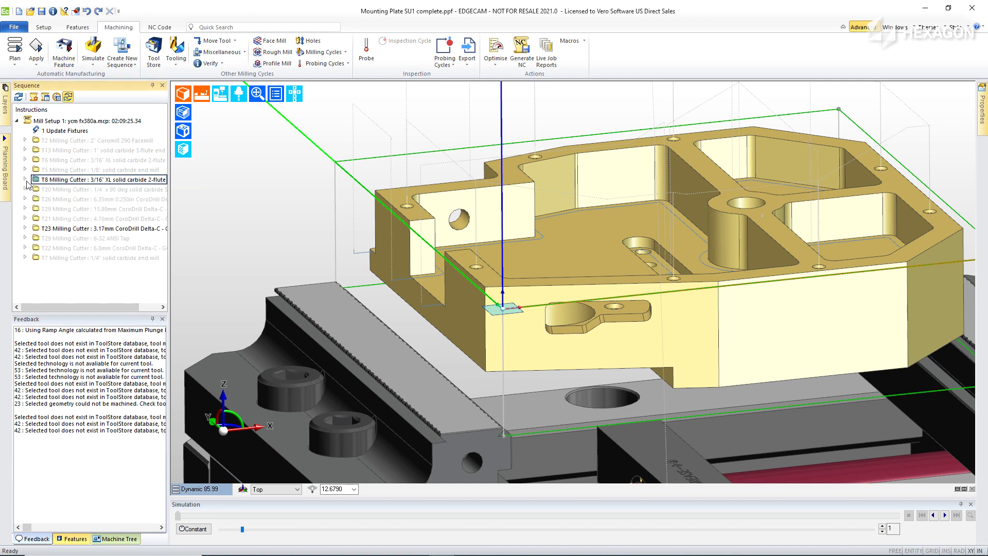
click(24, 228)
double_click(60, 248)
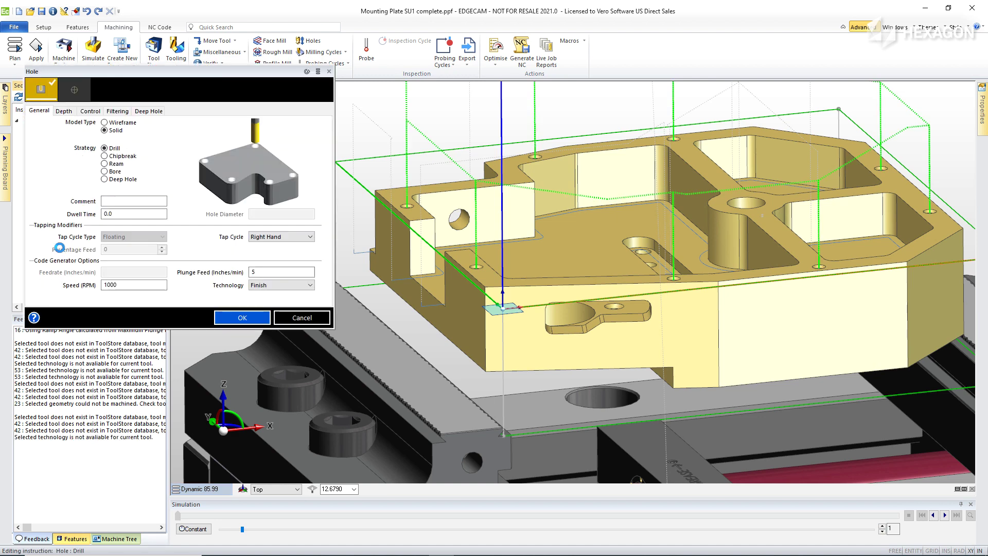
drag(167, 76, 332, 76)
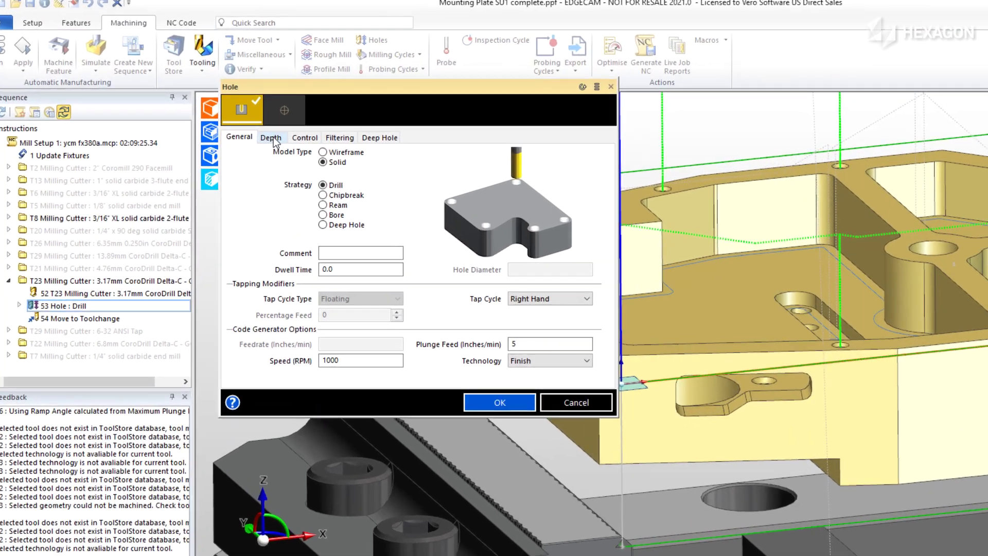
click(271, 138)
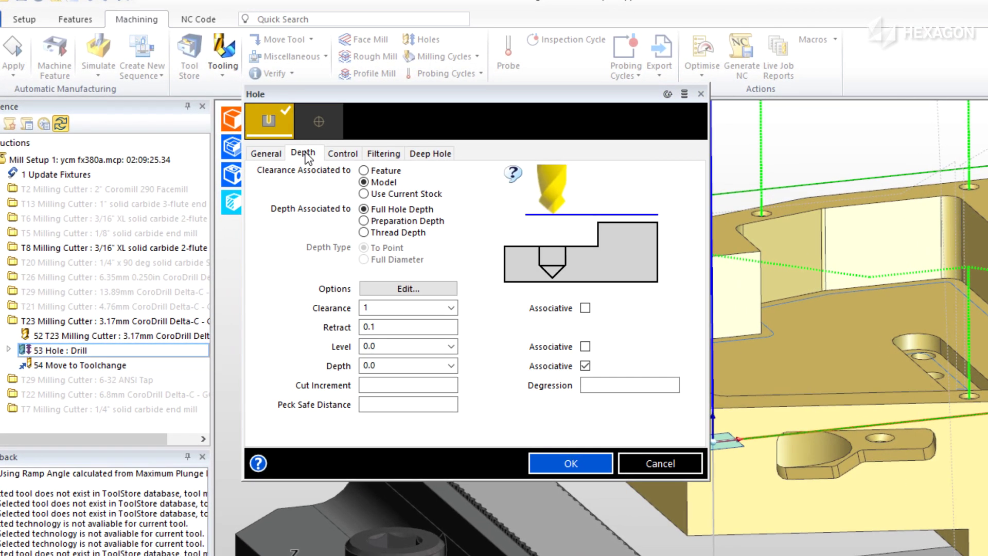
click(335, 337)
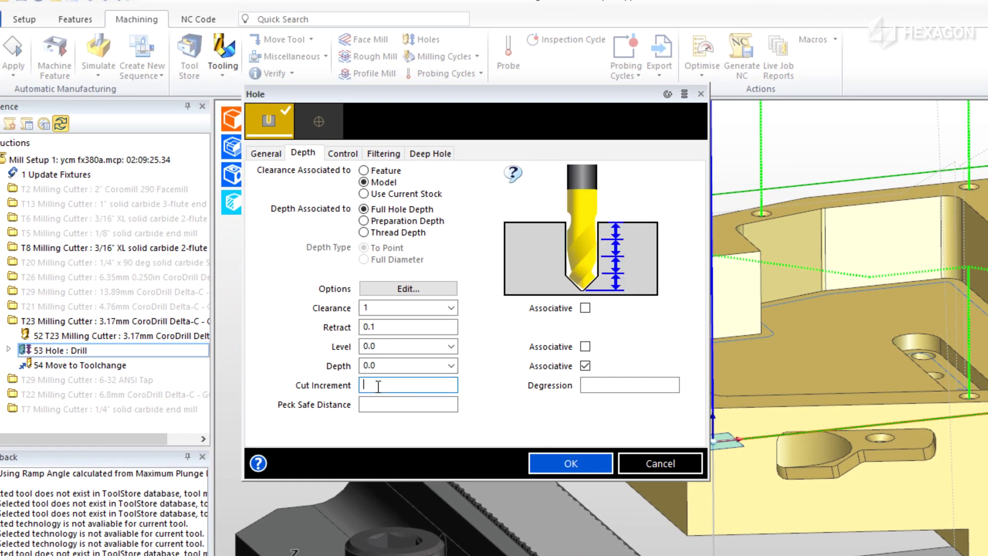
text(Tool.Diam)
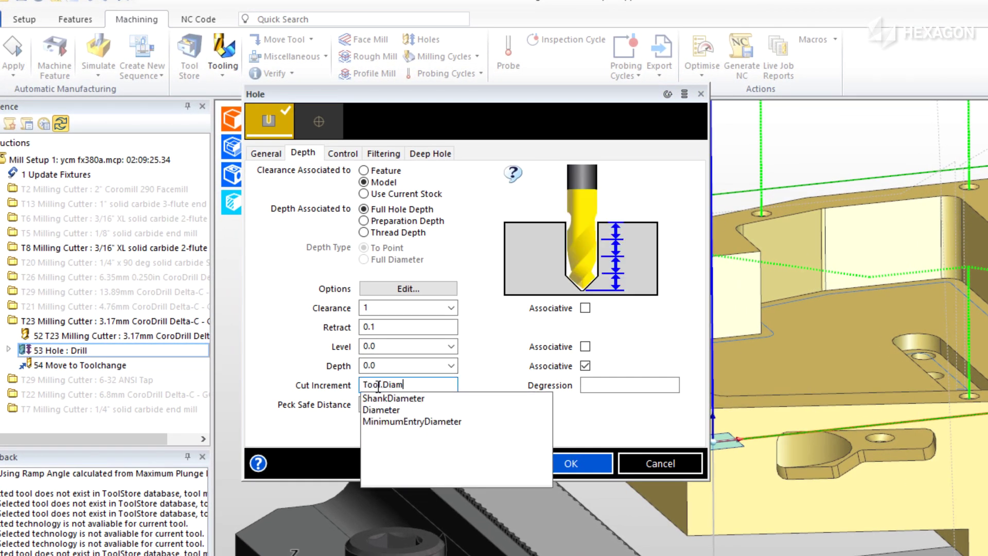
click(392, 409)
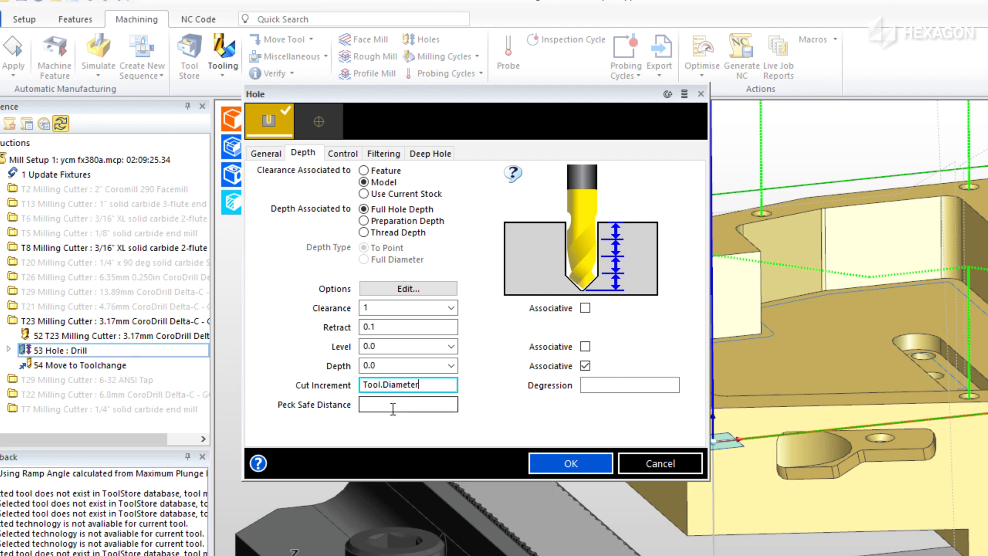
text(*2.5)
key(Tab)
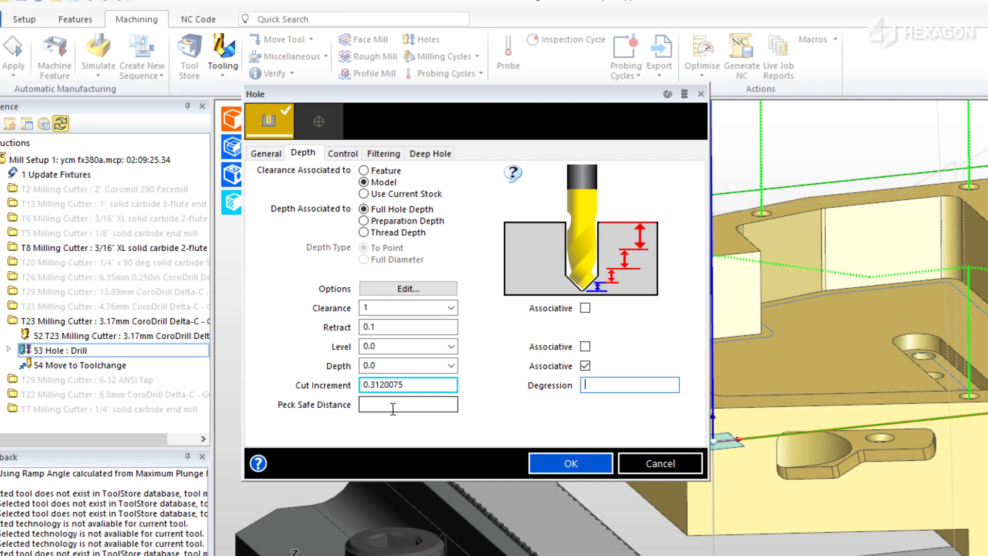